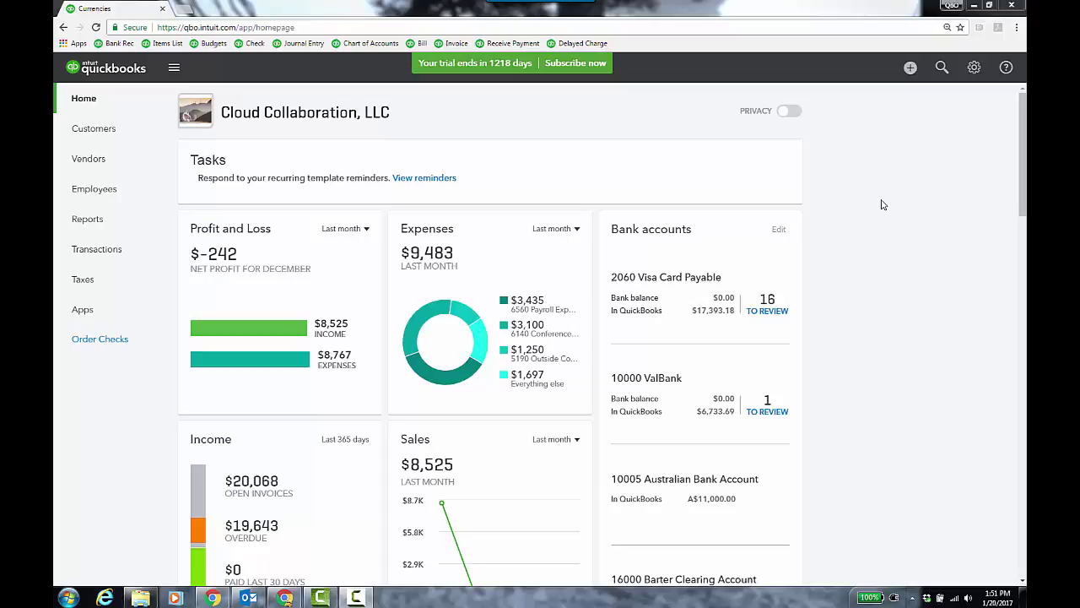
Check the Advanced settings' Currency section (multicurrency on, USD home) and go to Manage Currencies
click(974, 70)
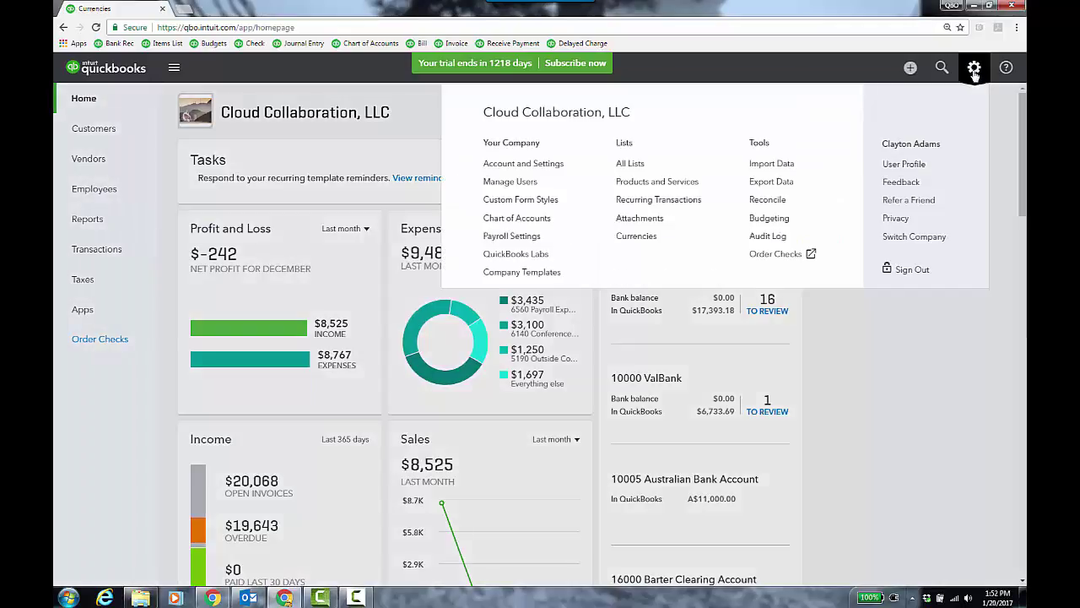
click(551, 166)
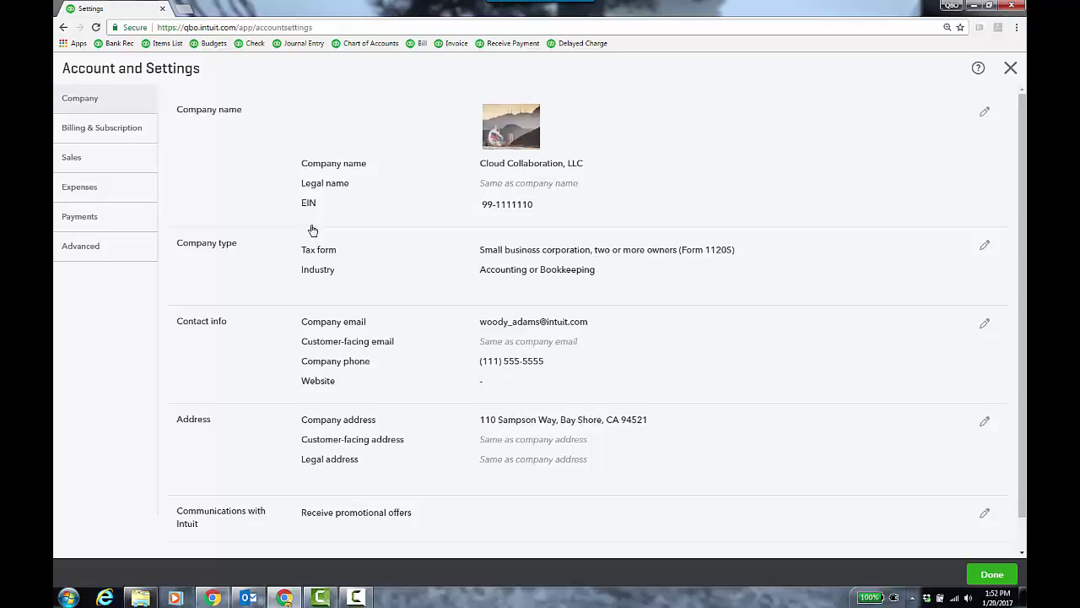
click(88, 246)
scroll(763, 335, down, 4)
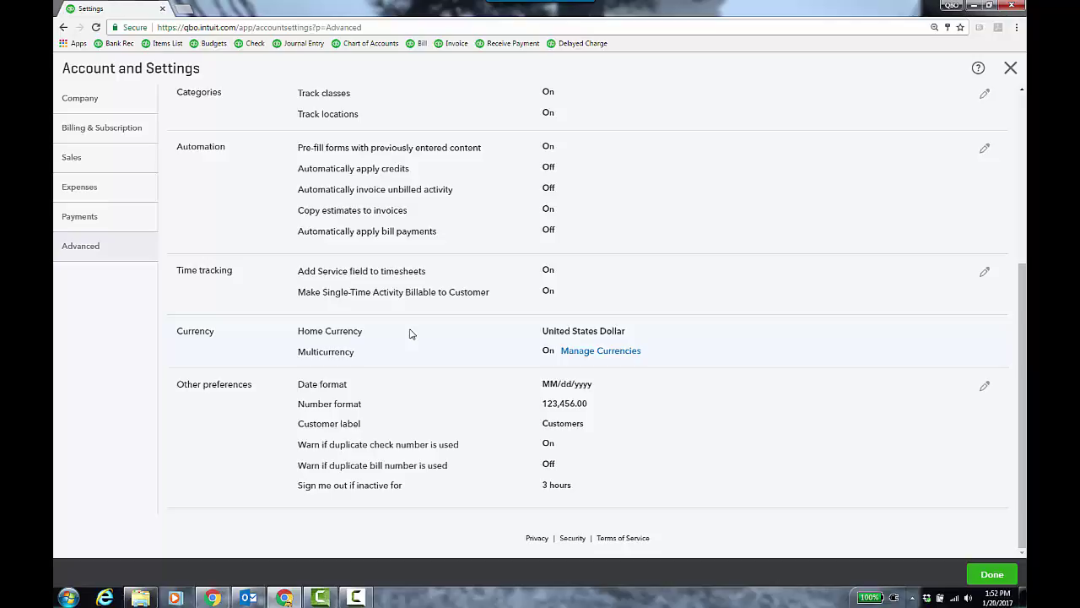
click(633, 352)
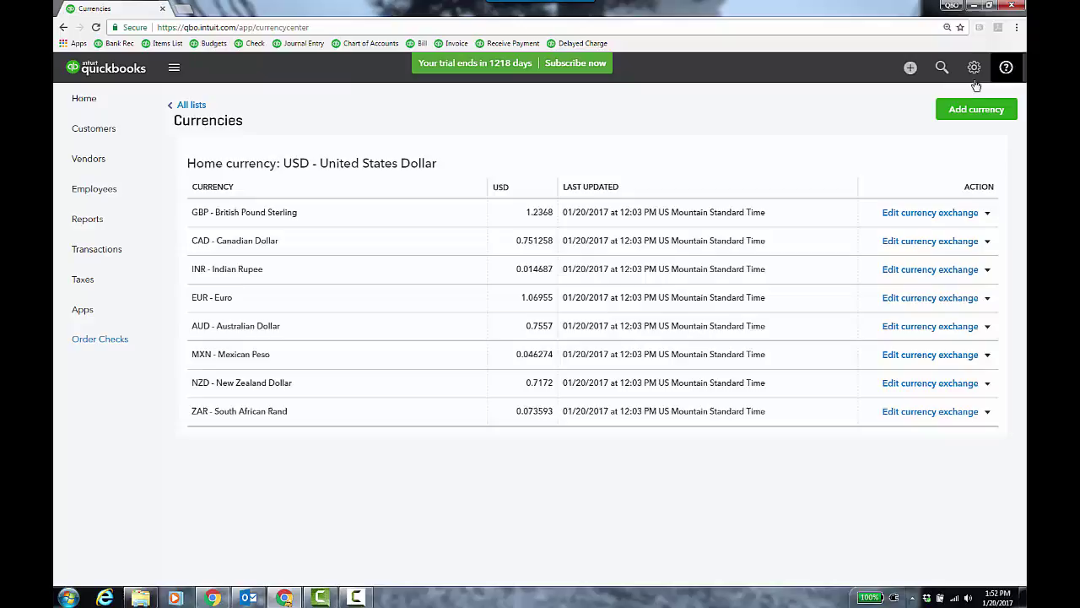
View the Canadian Dollar exchange rate without changes, then show CAD's Revalue currency and Delete actions
click(974, 69)
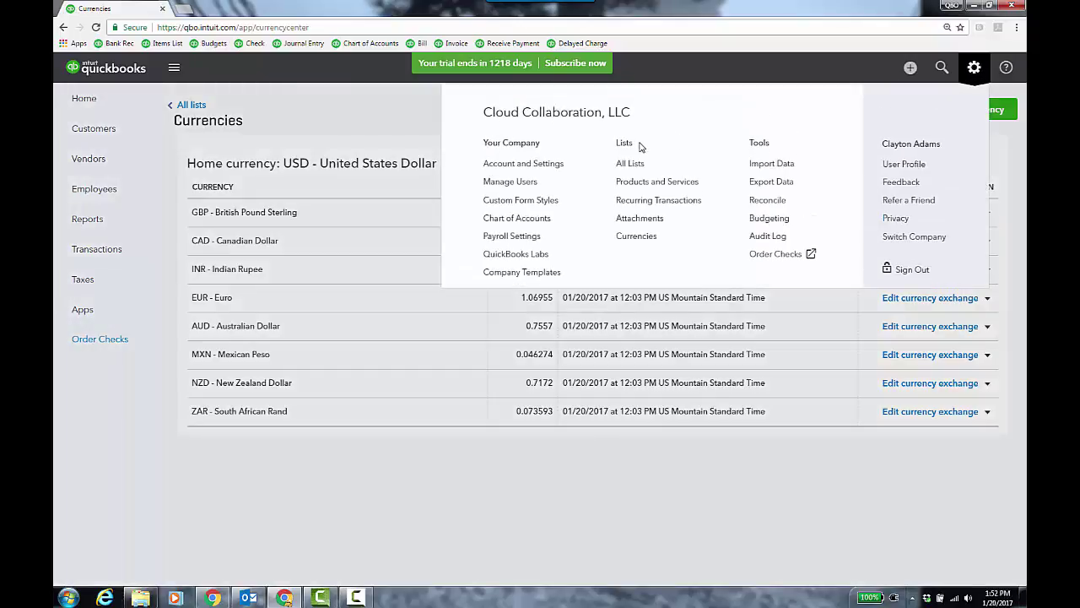
click(627, 244)
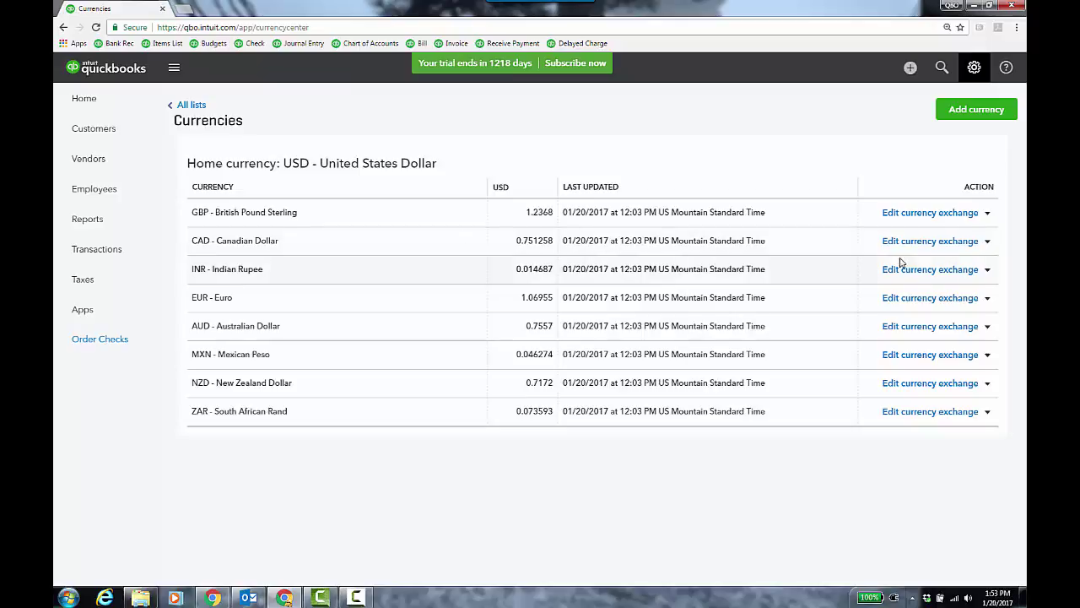
click(921, 243)
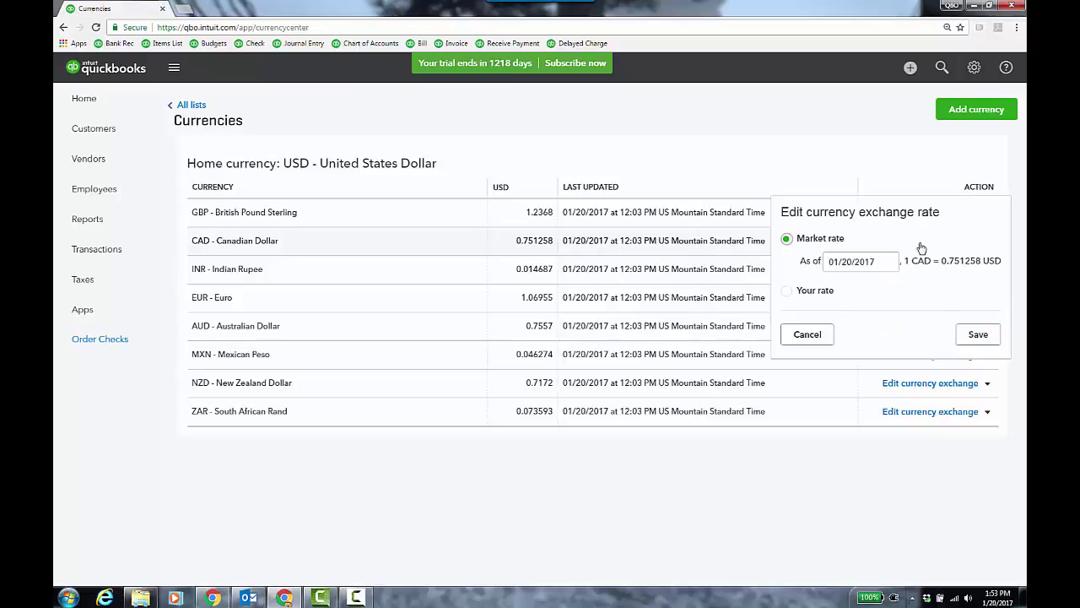
click(806, 335)
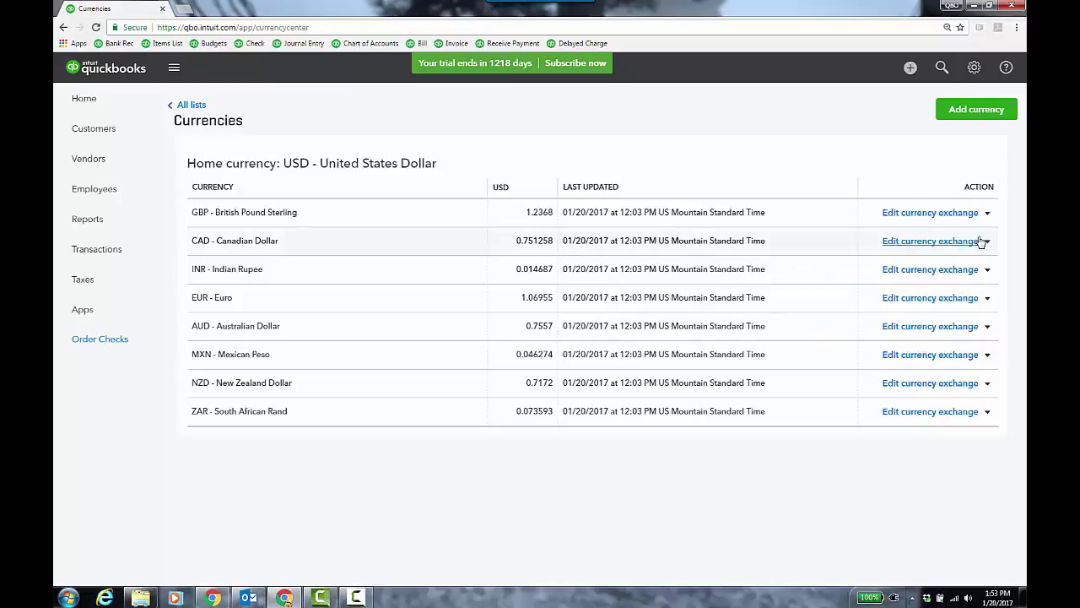
click(986, 243)
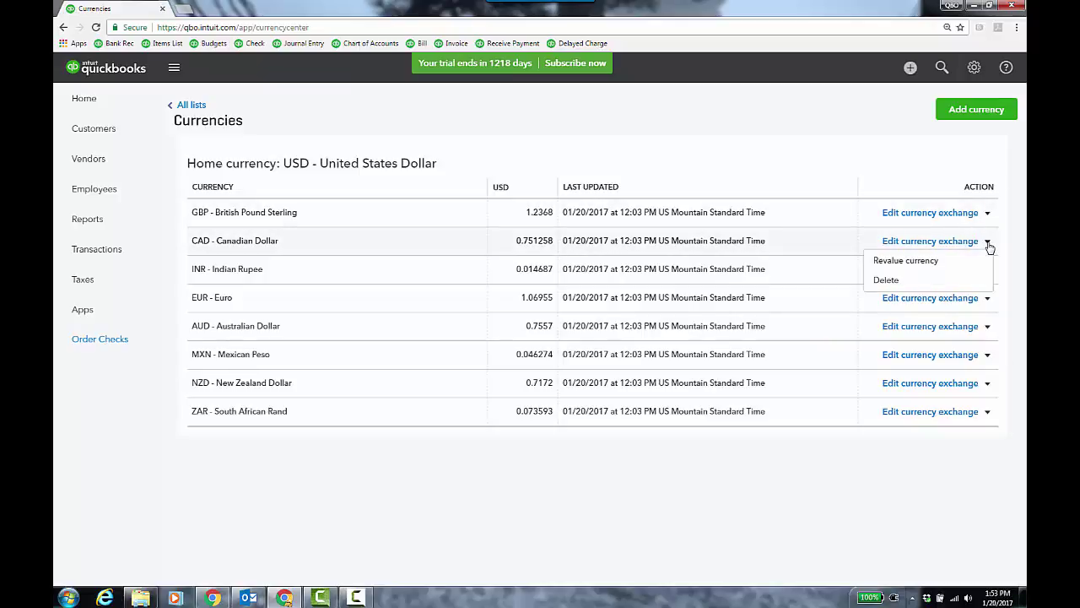
click(935, 261)
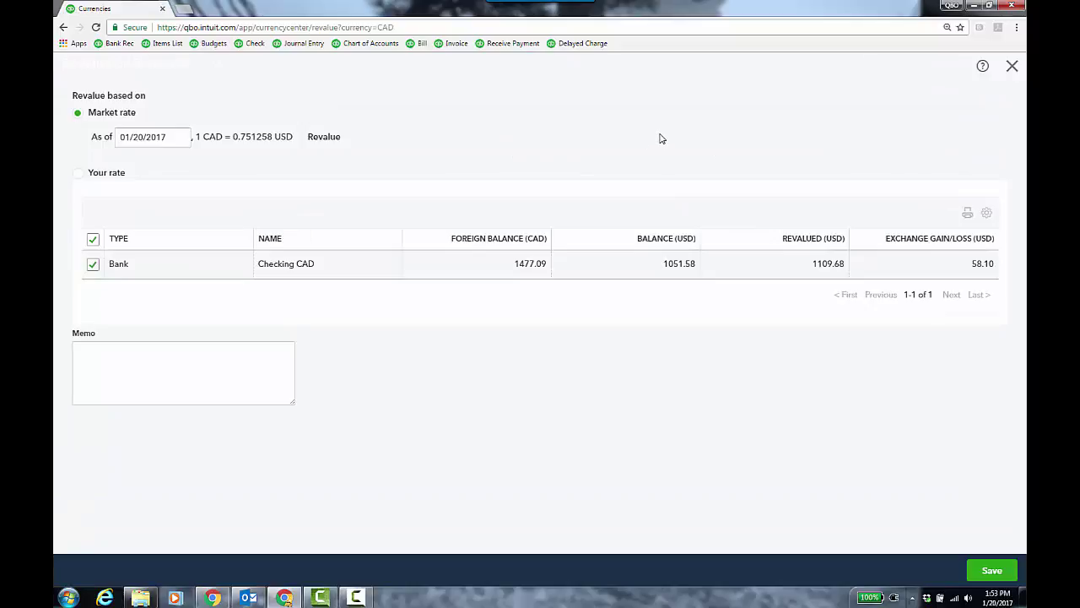
click(78, 173)
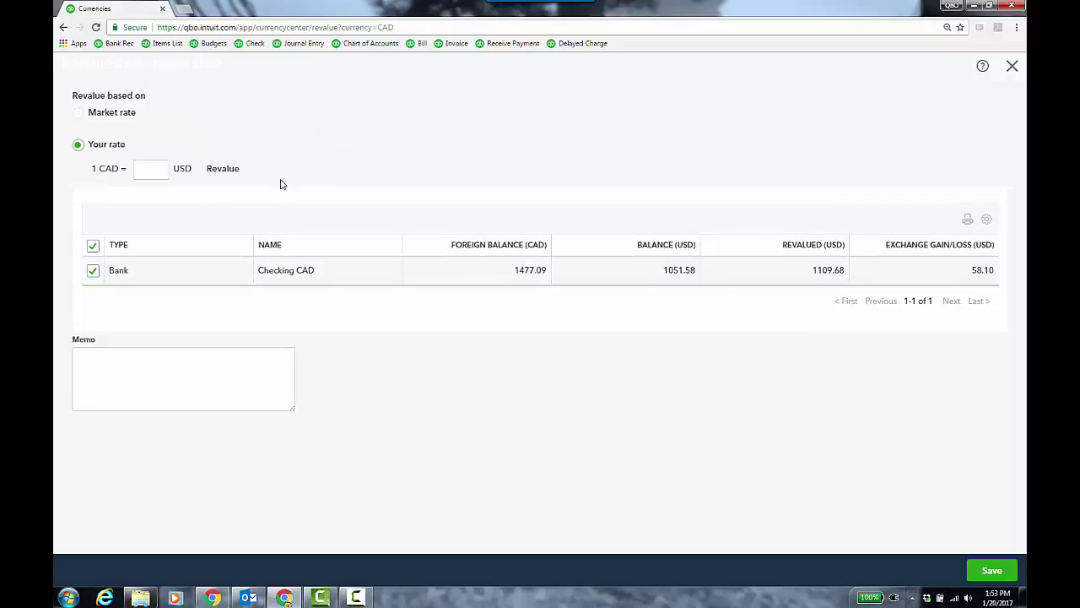
click(150, 170)
key(Escape)
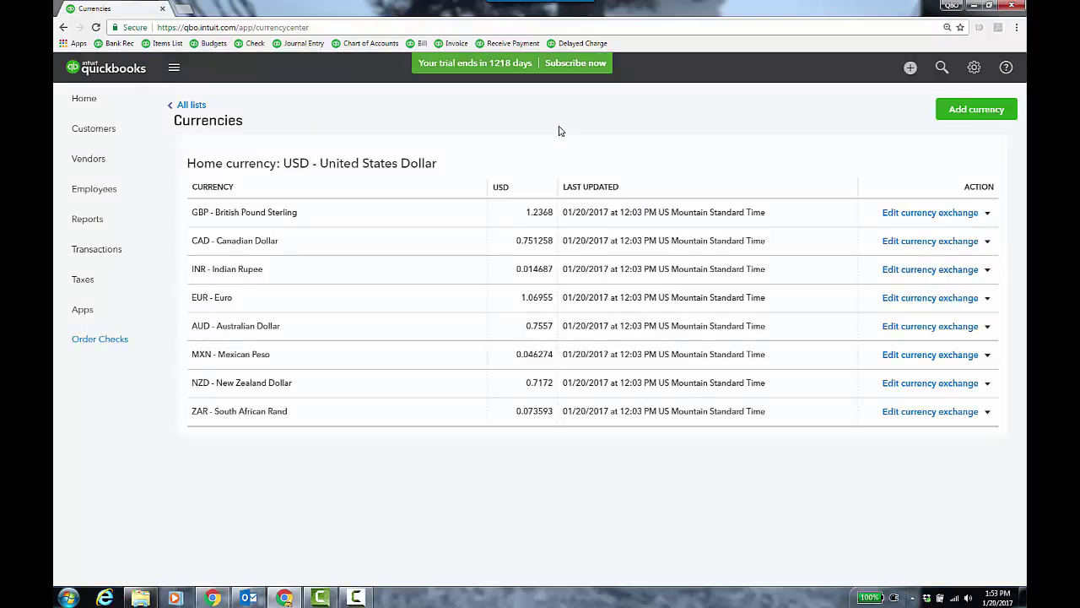
Browse the Add currency dropdown, cancel without adding, and go to the Customers list
click(977, 112)
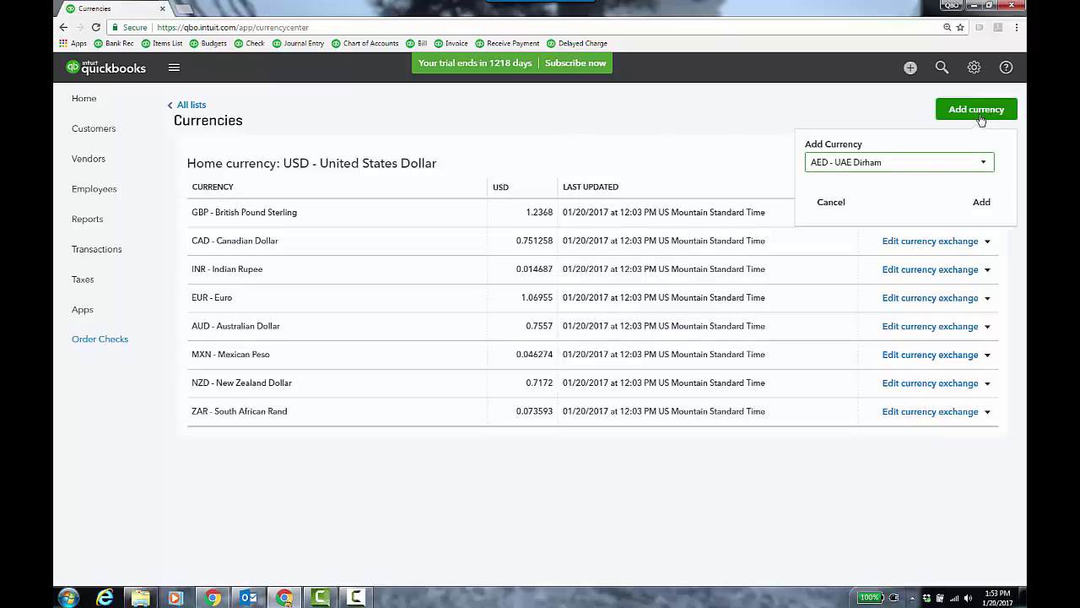
click(983, 164)
mouse_move(989, 190)
mouse_down()
mouse_move(998, 371)
mouse_move(996, 178)
mouse_up()
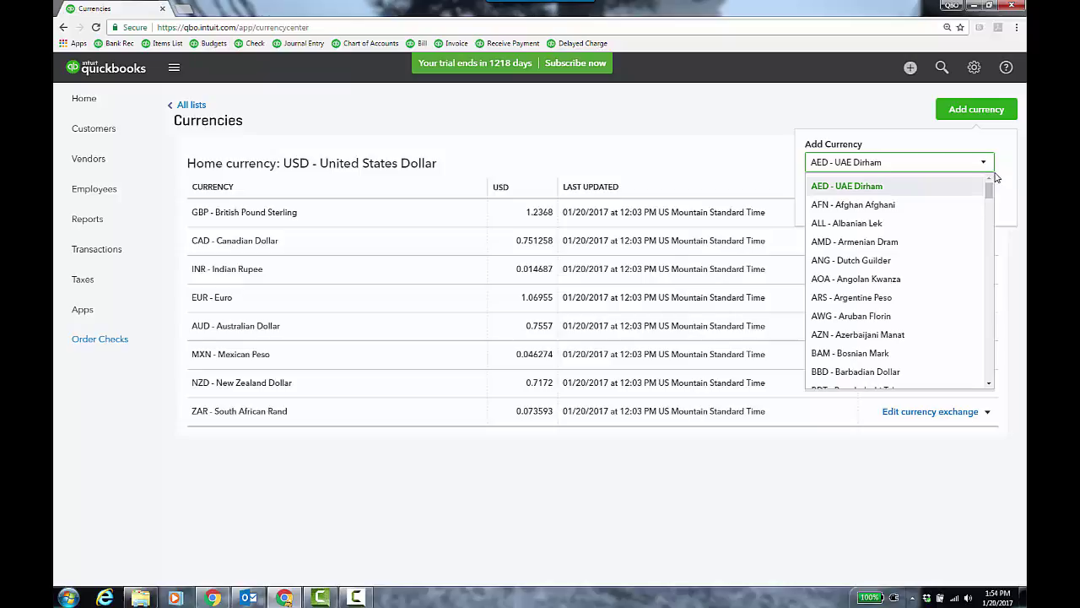
click(662, 145)
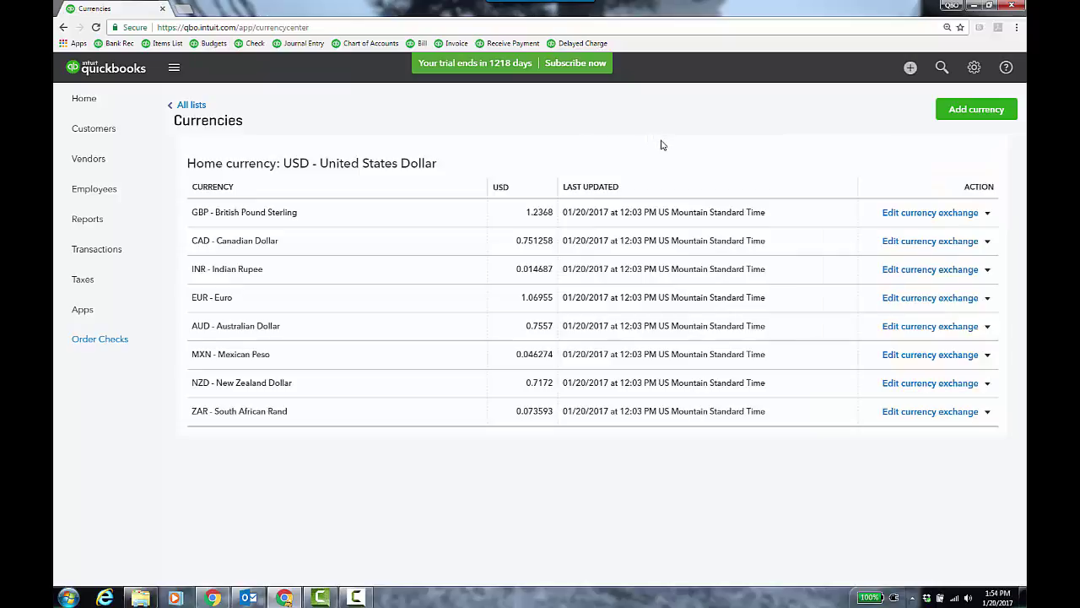
click(134, 132)
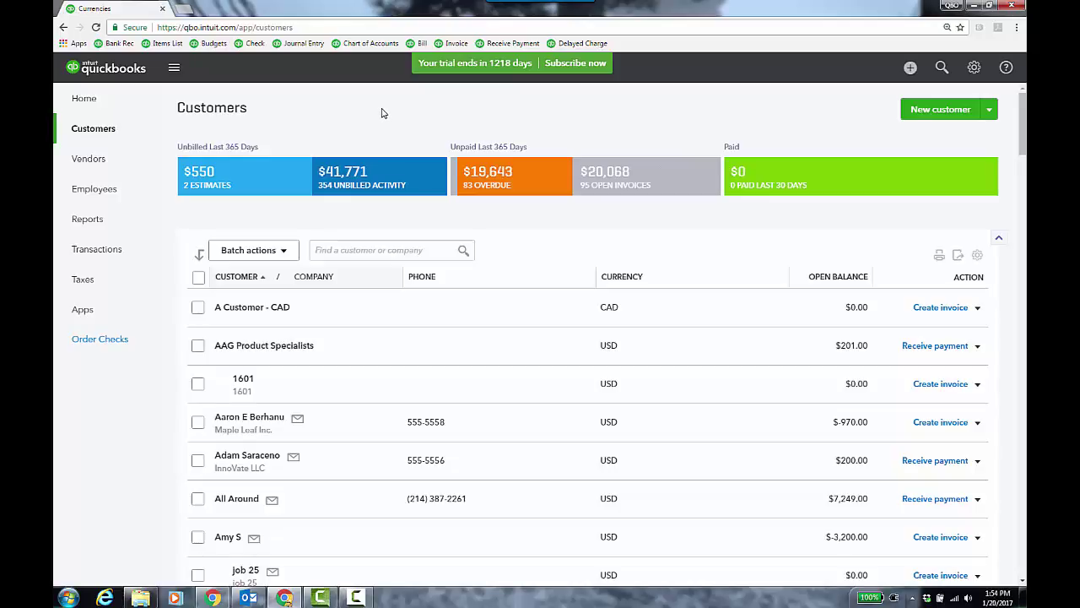
Check which currency A Customer - CAD pays in, closing its details unchanged
click(253, 307)
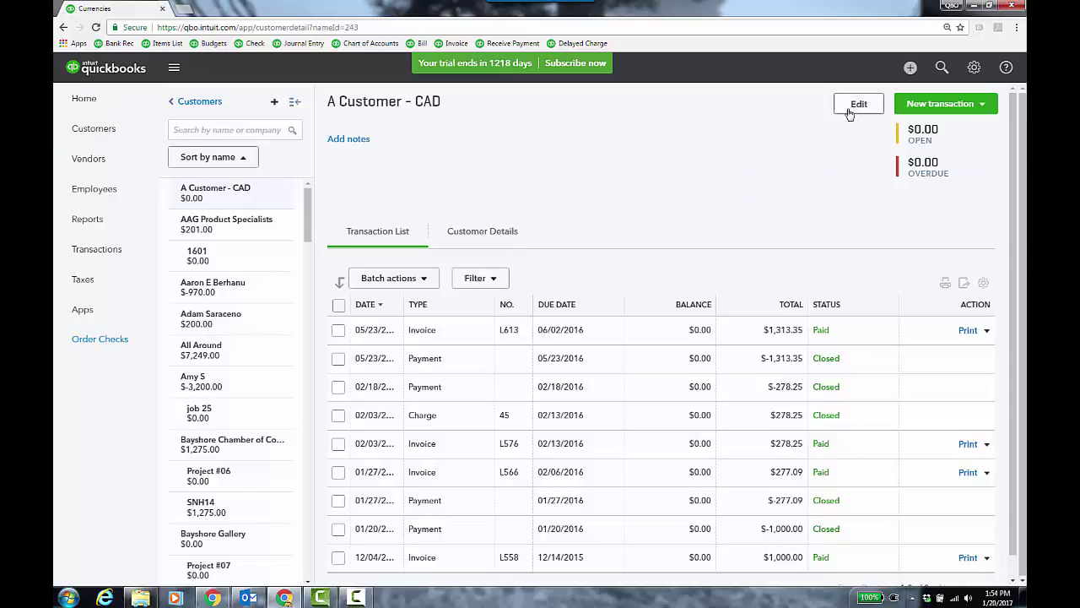
click(852, 107)
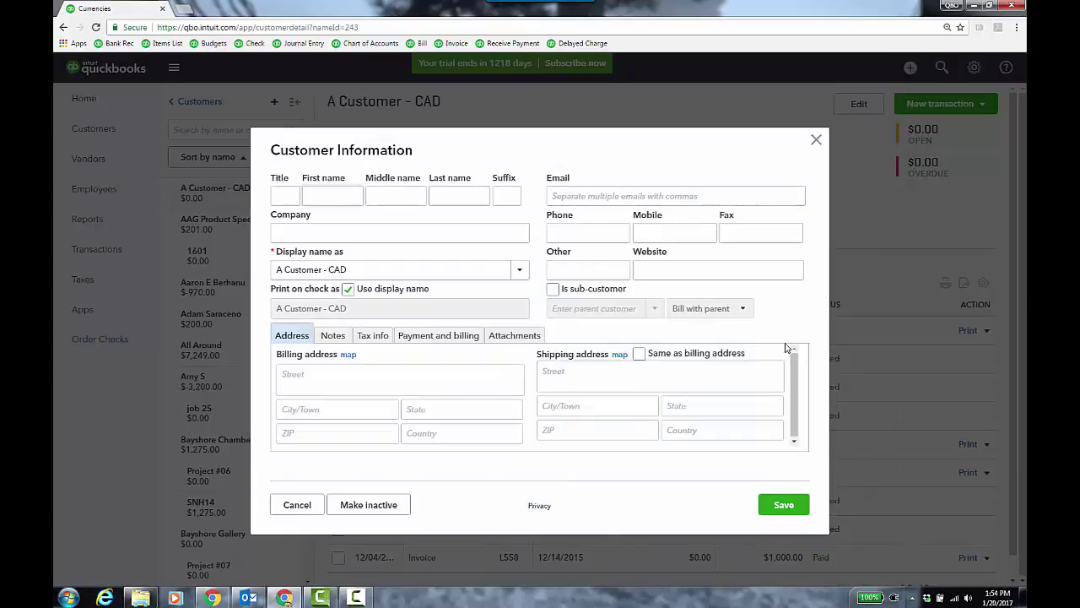
click(450, 337)
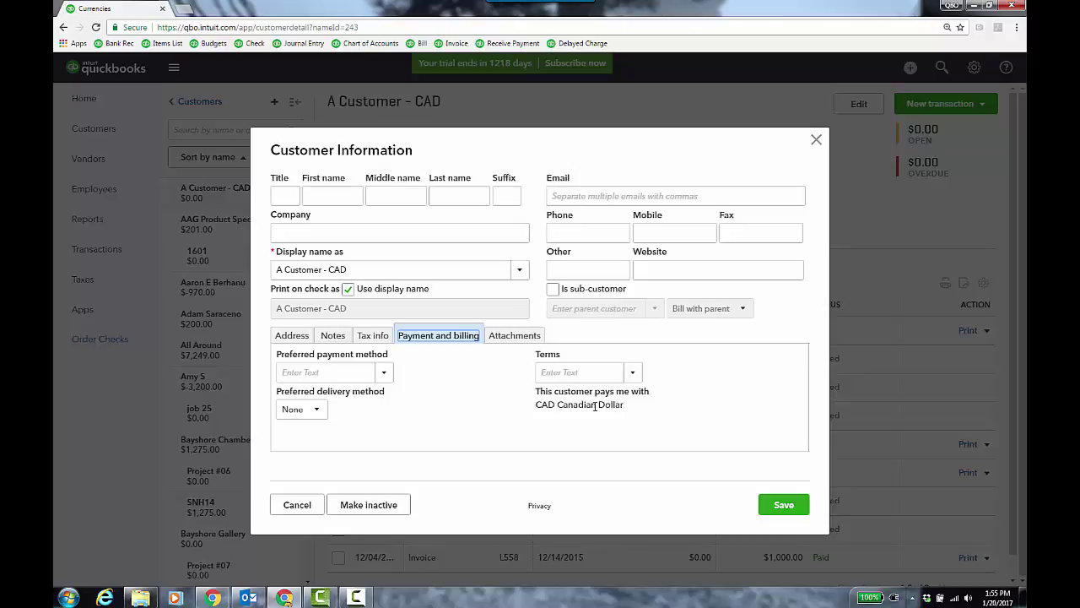
click(320, 505)
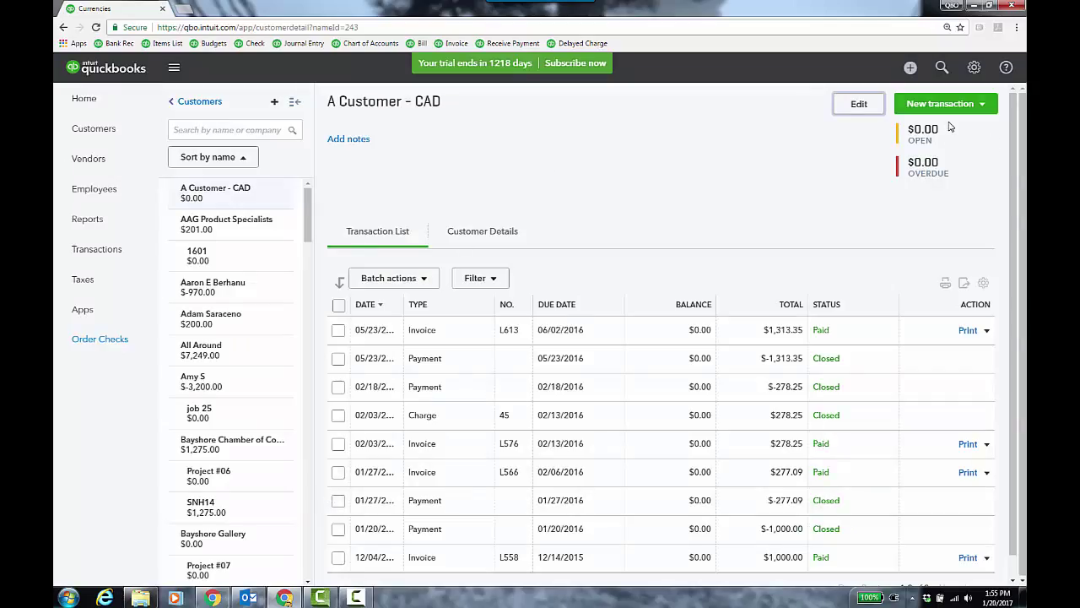
Create customer company 'Indian Rupee' paying in INR Indian Rupee
click(274, 103)
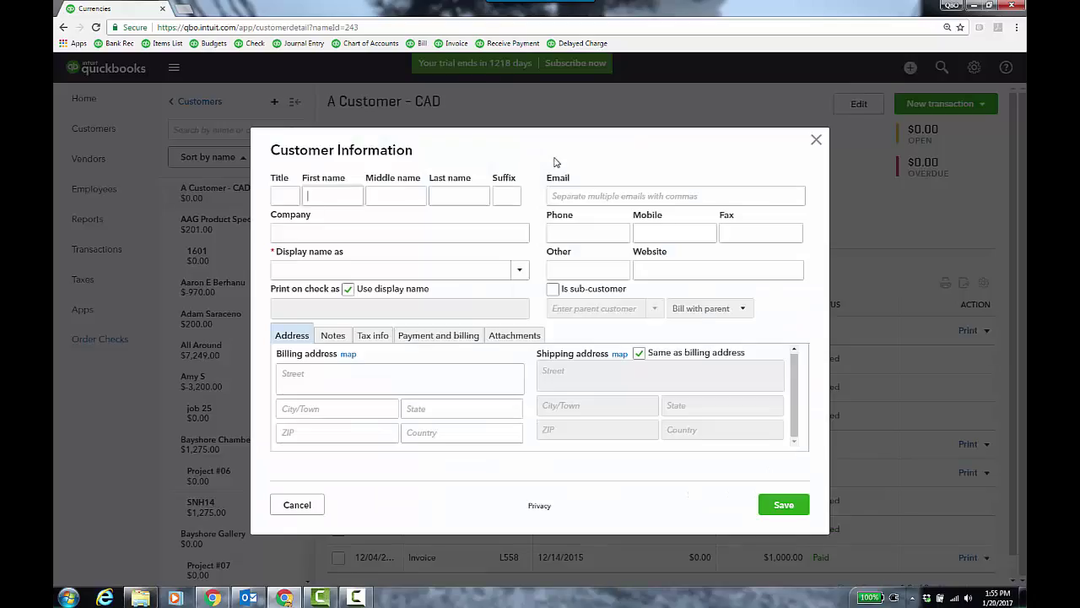
click(329, 233)
text(Indian Rubi)
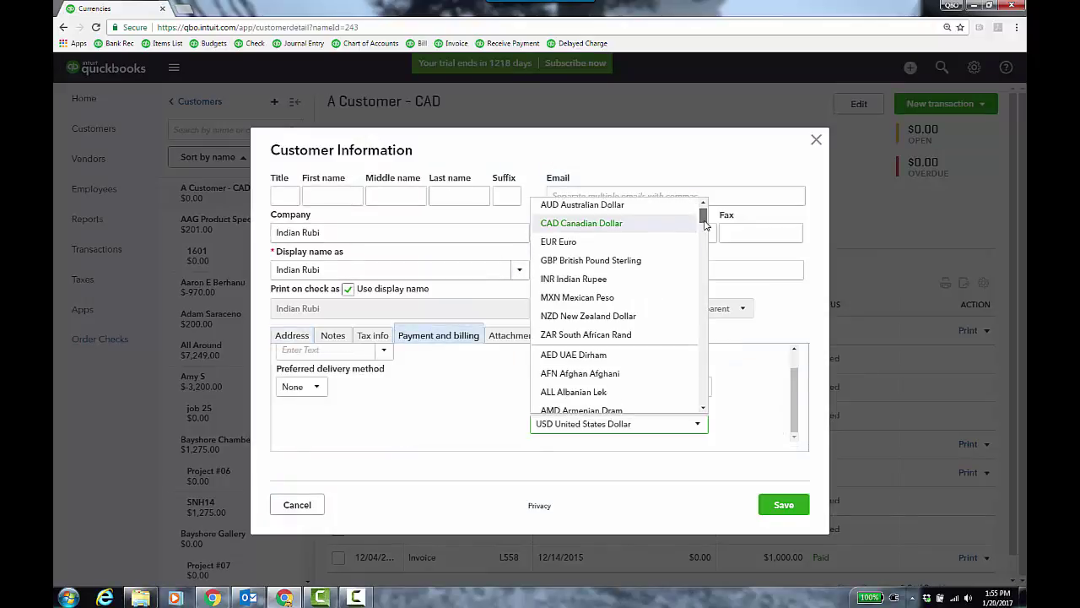
click(629, 278)
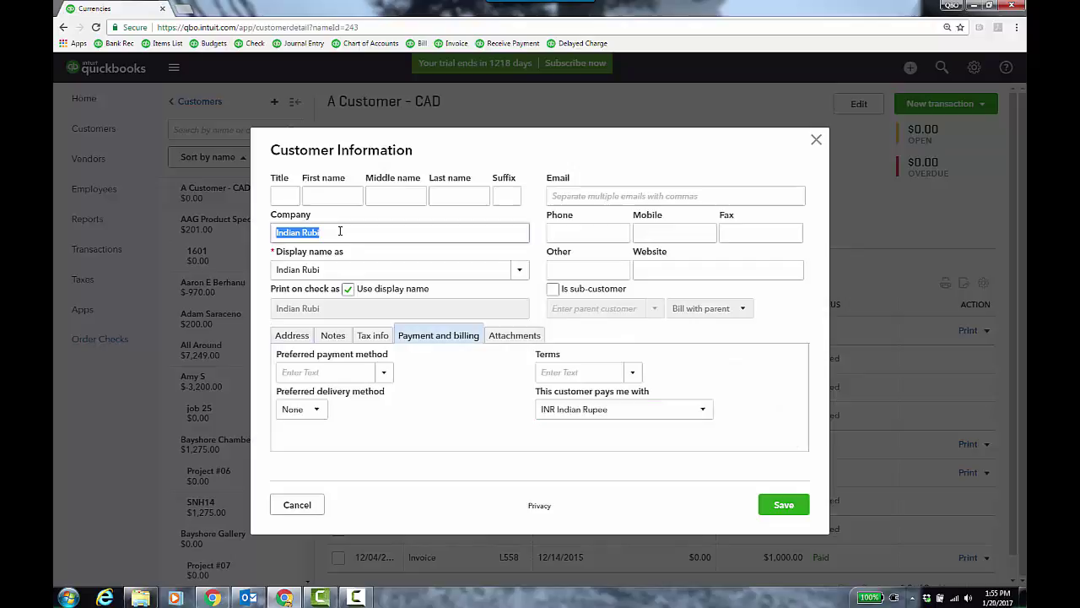
click(340, 231)
key(BackSpace)
key(BackSpace)
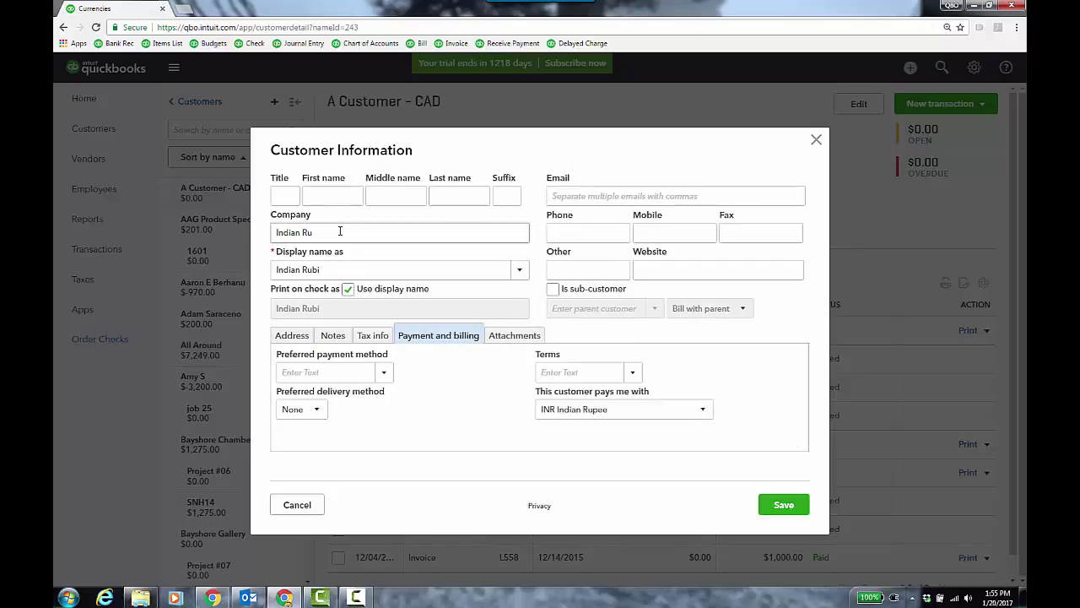
text(pee)
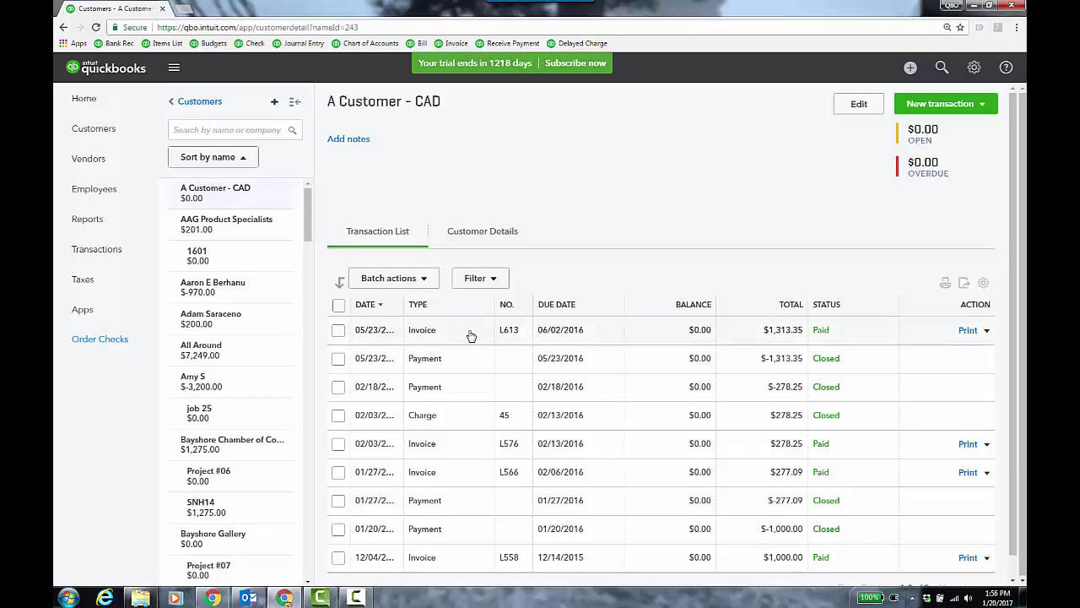
Review invoice L613's CAD and USD totals for A Customer - CAD
click(469, 335)
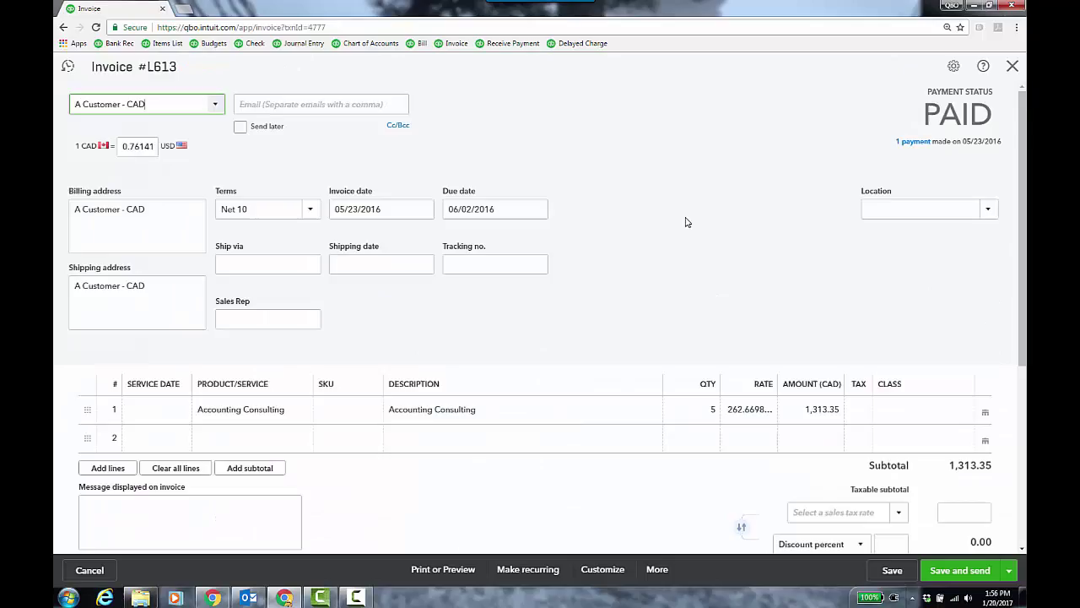
scroll(686, 221, down, 1)
scroll(660, 256, down, 1)
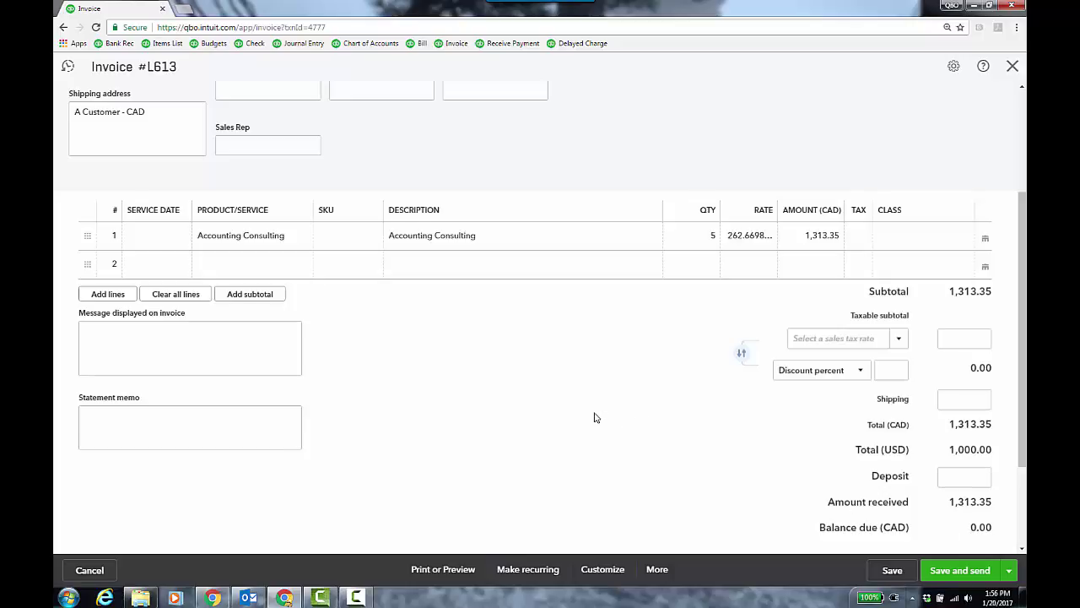
scroll(596, 418, up, 2)
Inspect the CAD-to-USD exchange rate on the 05/23/2016 payment for invoice L613
click(917, 143)
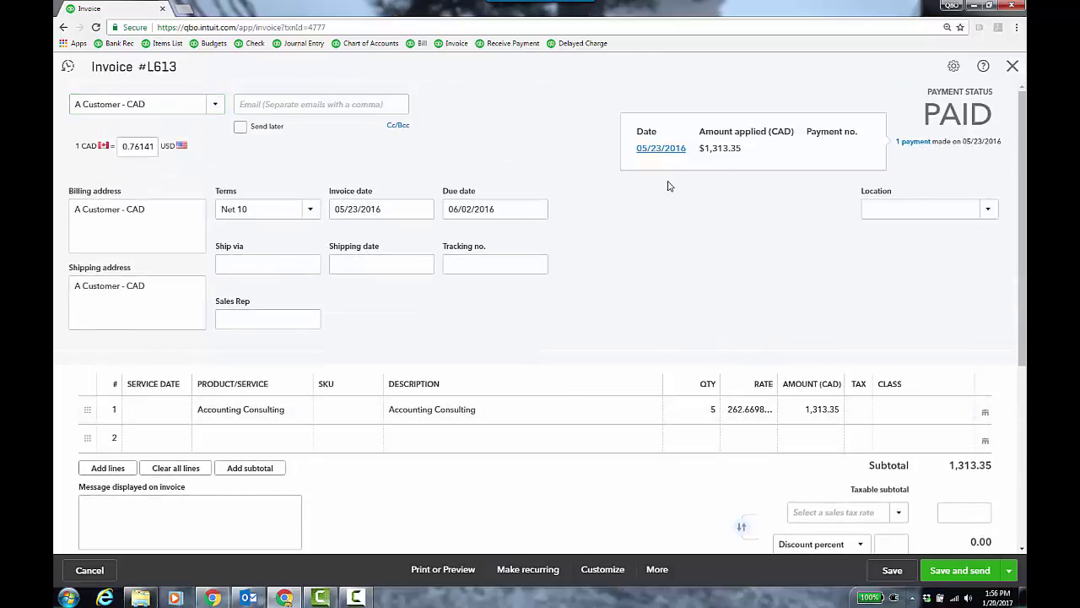
click(658, 154)
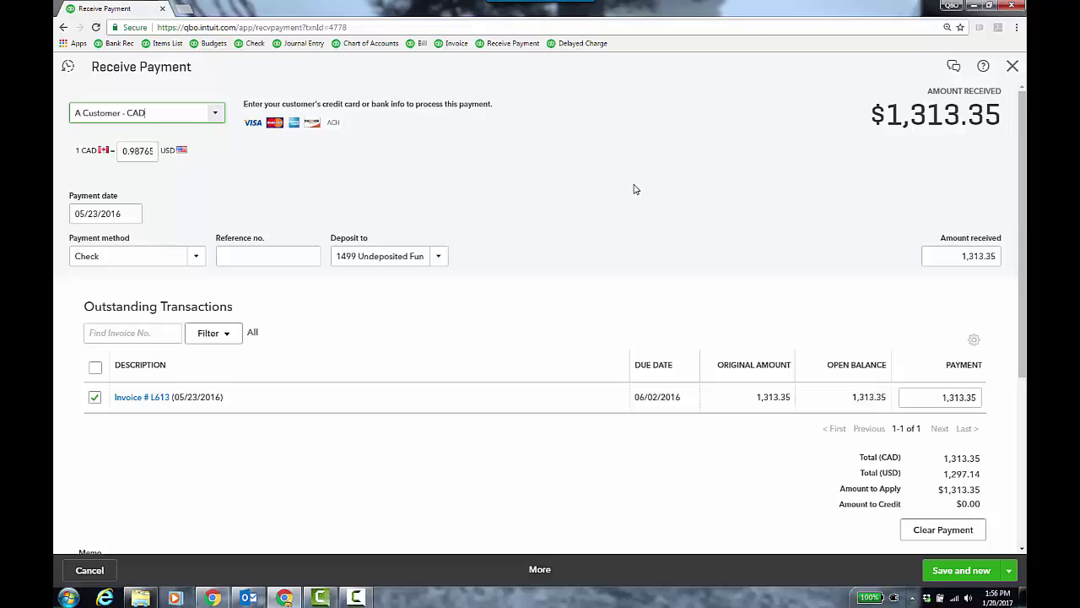
click(123, 150)
drag(123, 150, 158, 151)
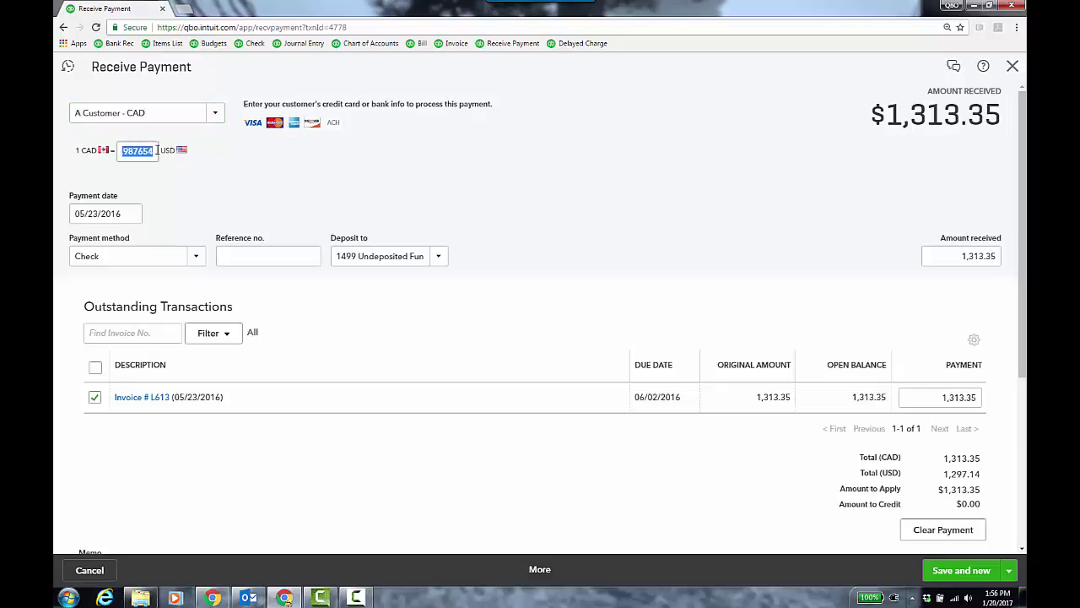
click(484, 177)
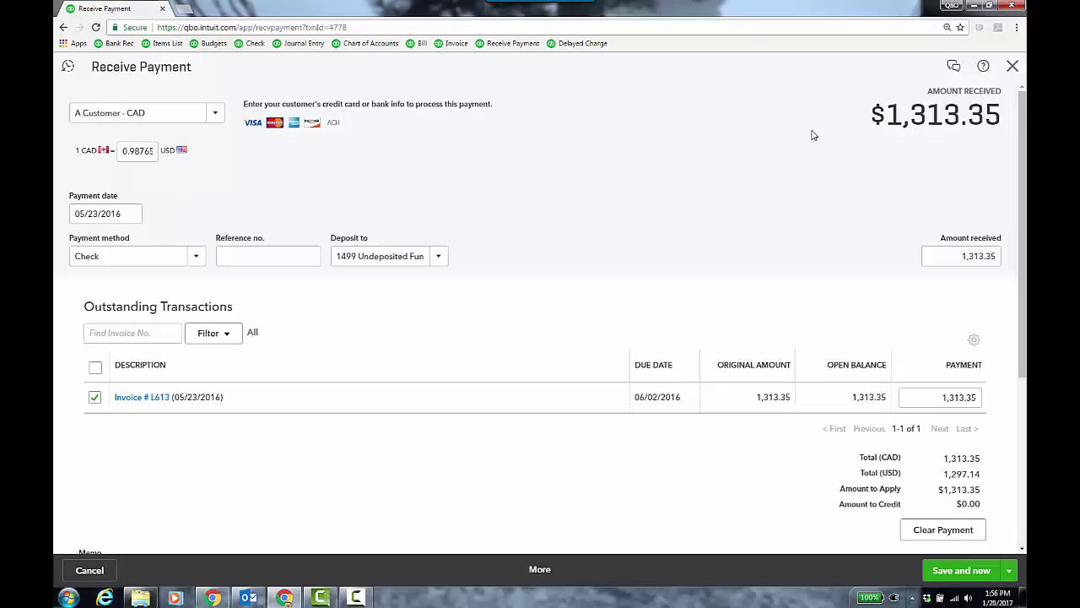
Review the Checking CAD register from the Chart of Accounts and its reconcile page
click(1012, 68)
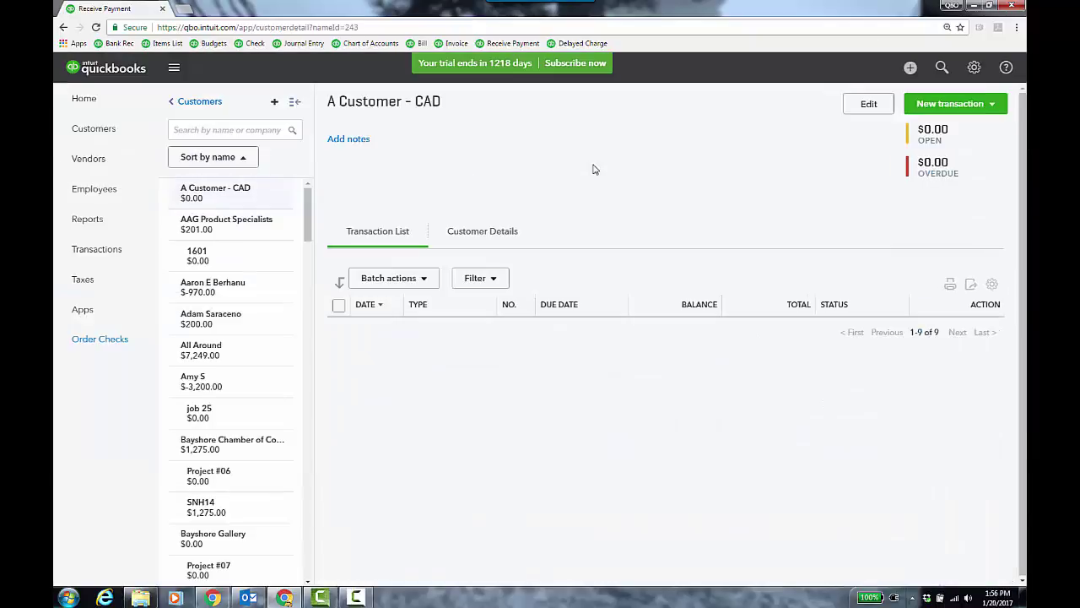
click(128, 251)
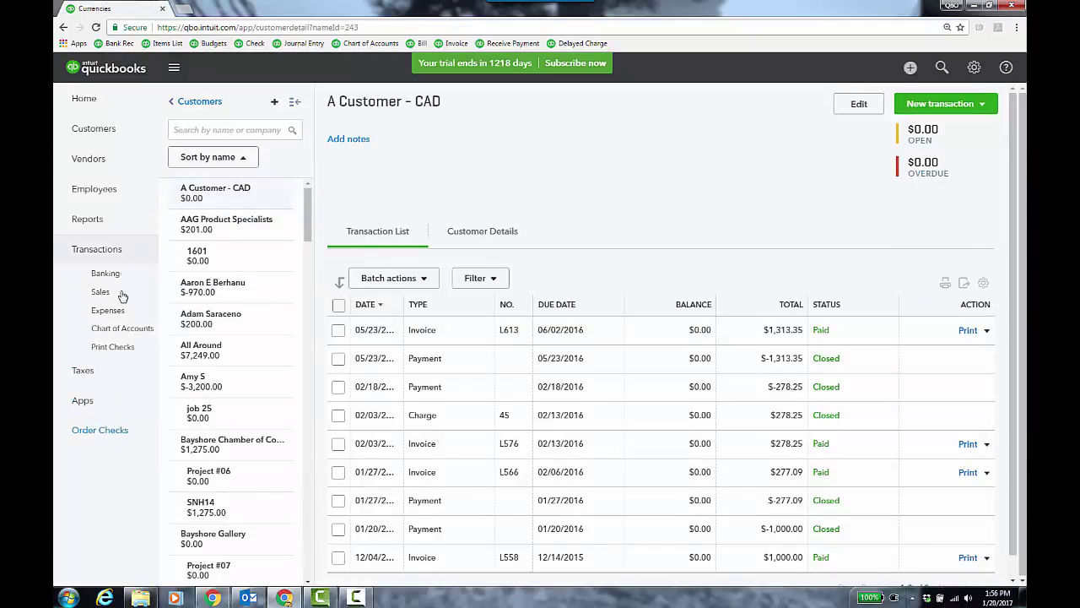
click(122, 328)
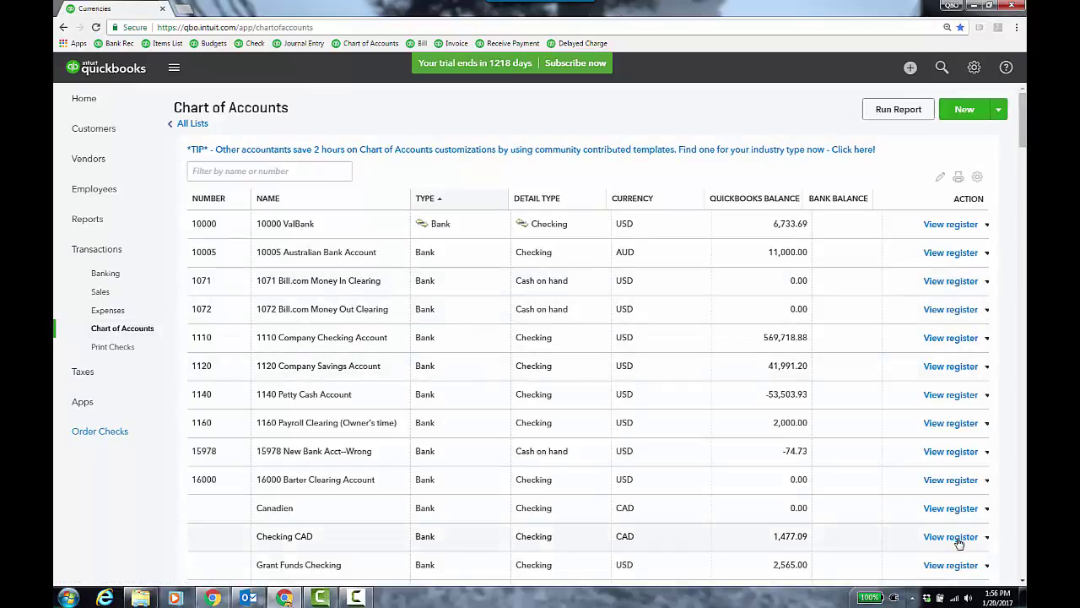
click(924, 507)
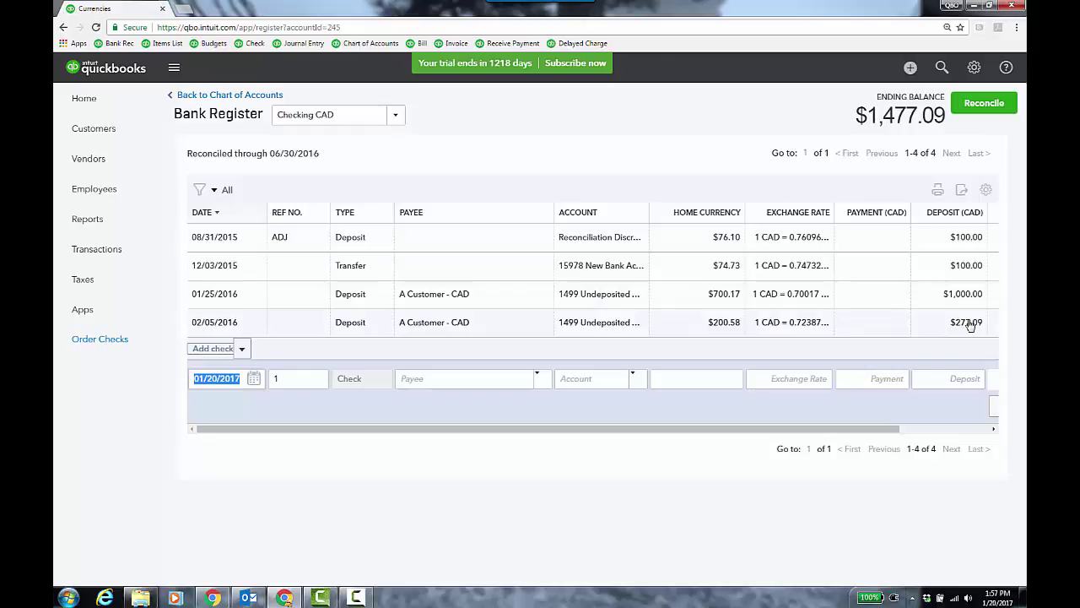
click(1008, 105)
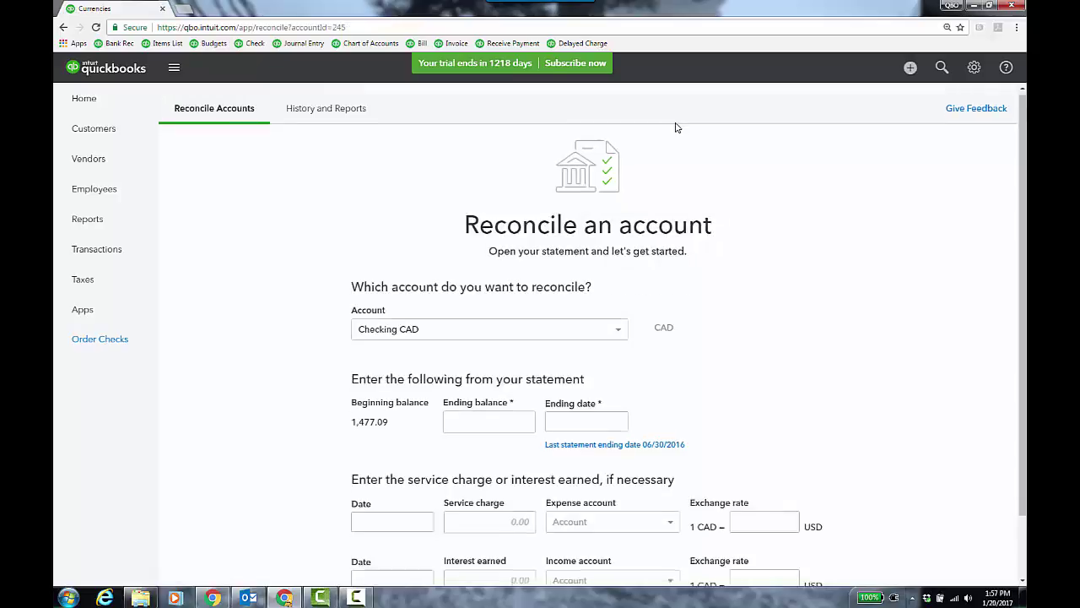
scroll(675, 126, down, 1)
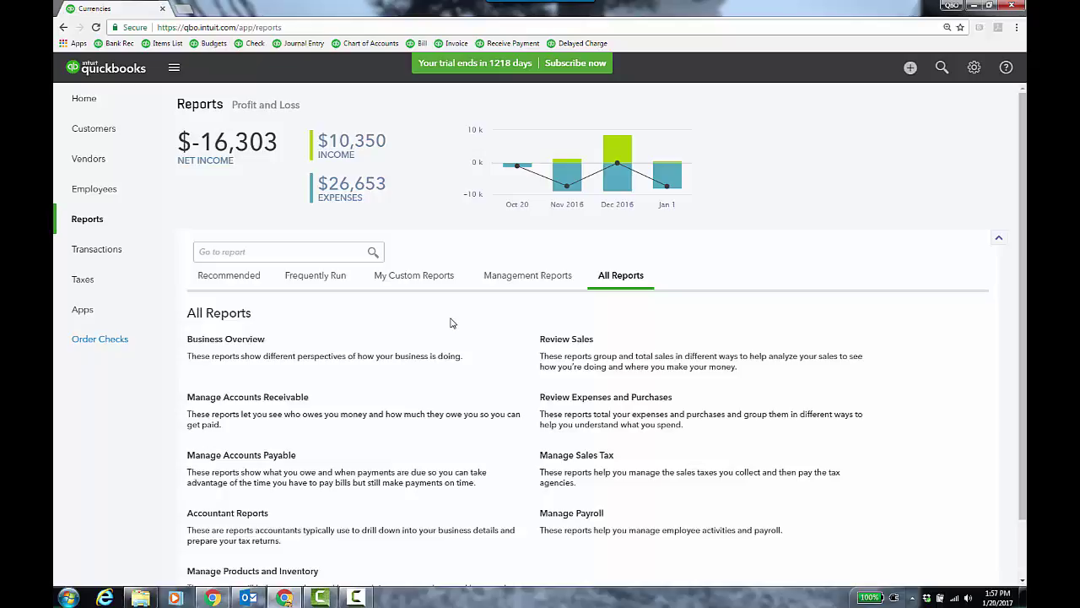
Run Realized Exchange Gains & Losses under Business Overview and review its $1,058.69 total
click(259, 345)
scroll(607, 489, down, 3)
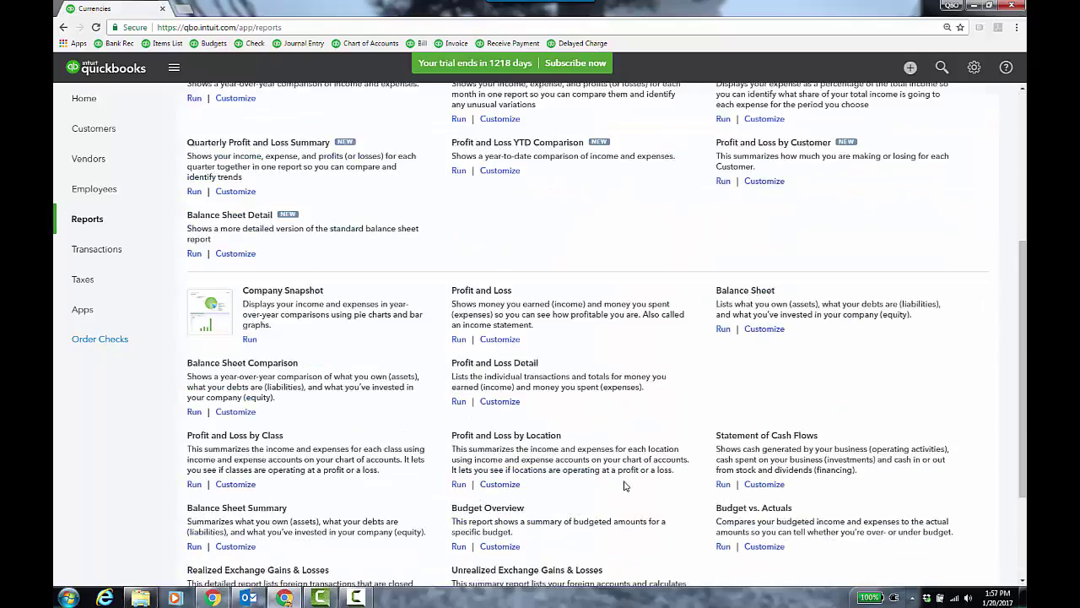
scroll(626, 481, down, 2)
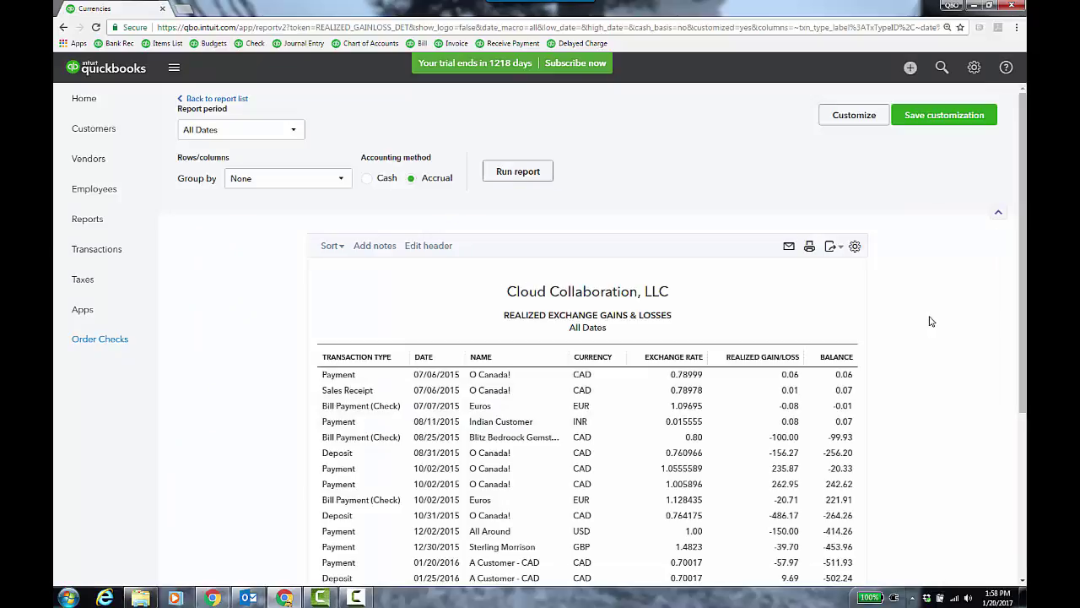
scroll(985, 301, down, 1)
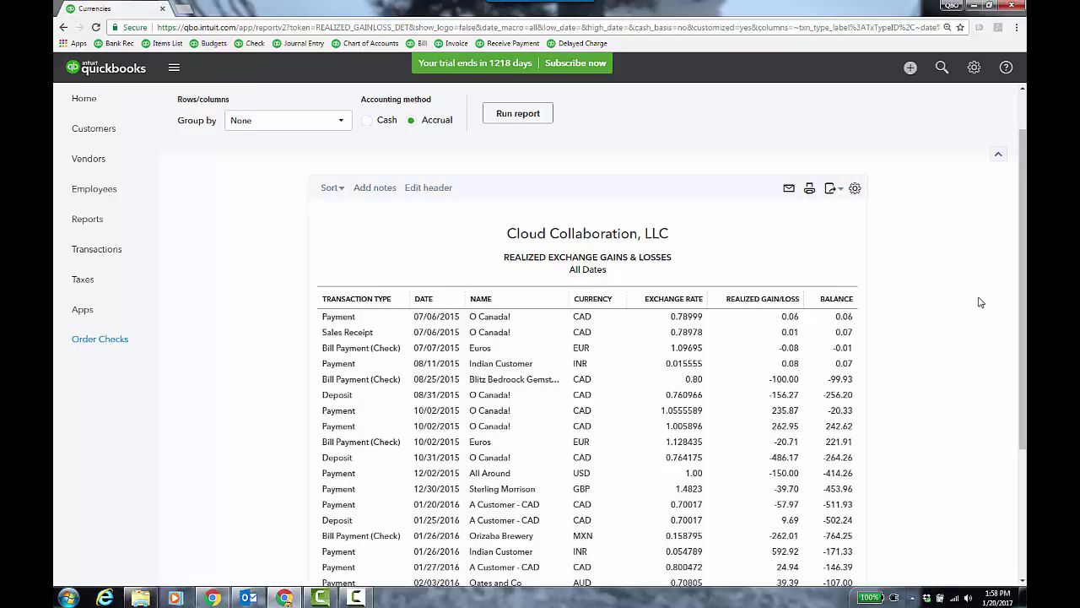
scroll(981, 302, down, 3)
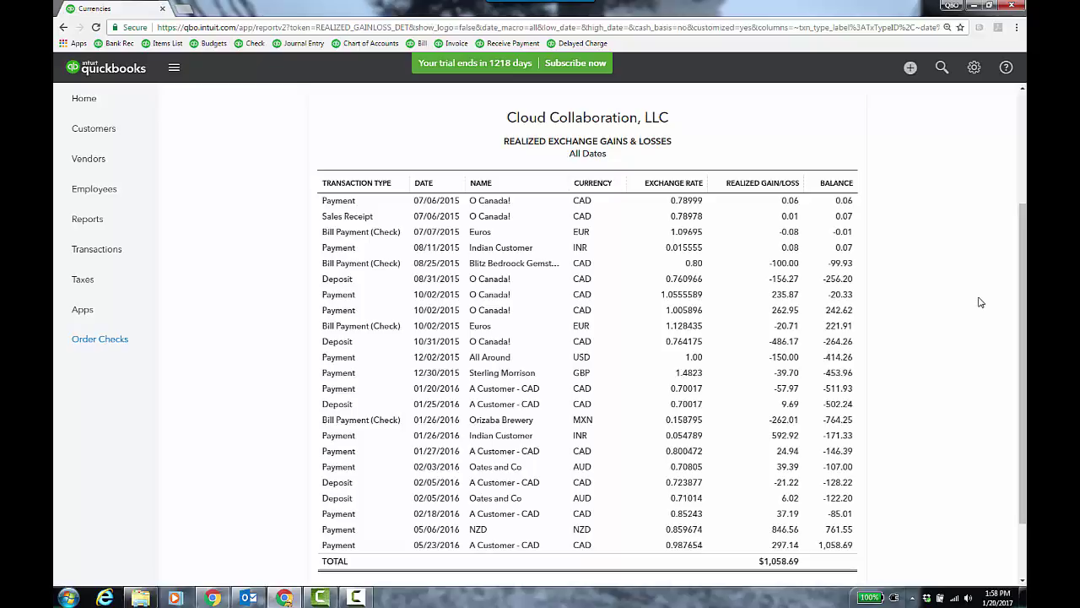
scroll(980, 302, down, 2)
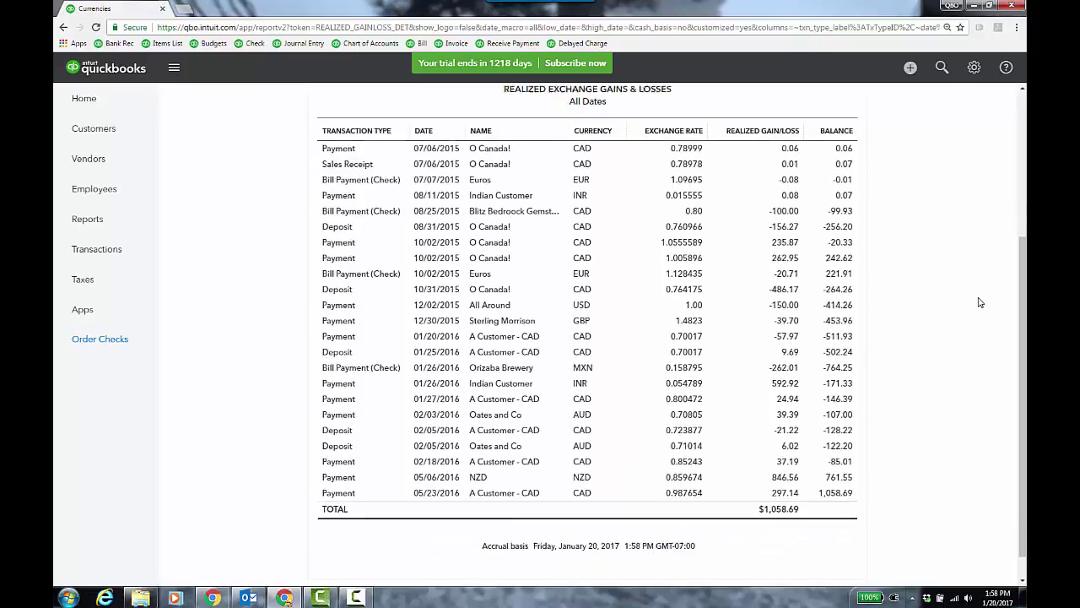
scroll(980, 302, up, 6)
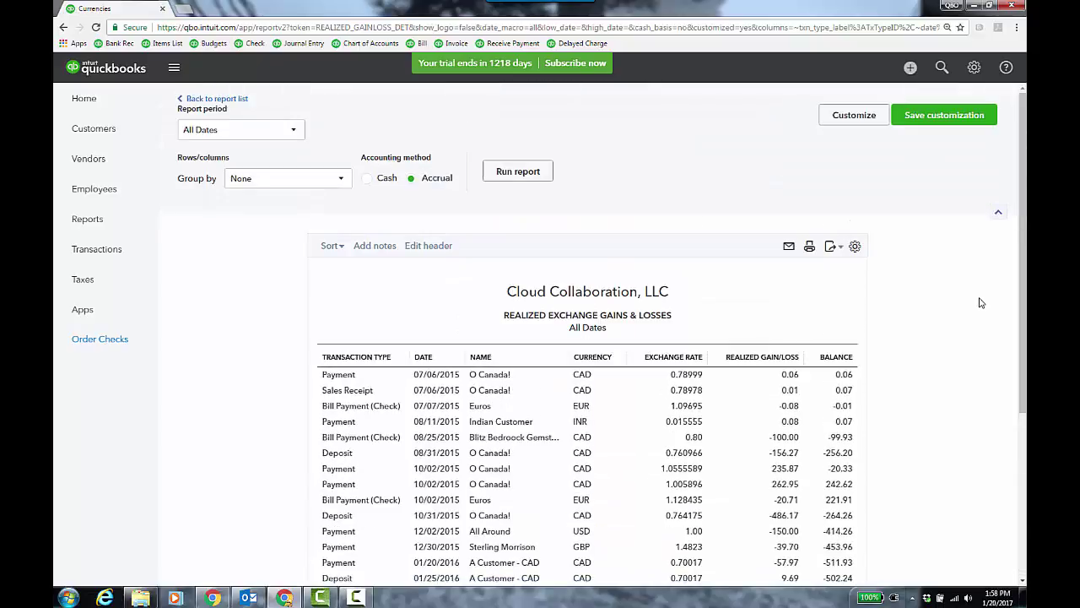